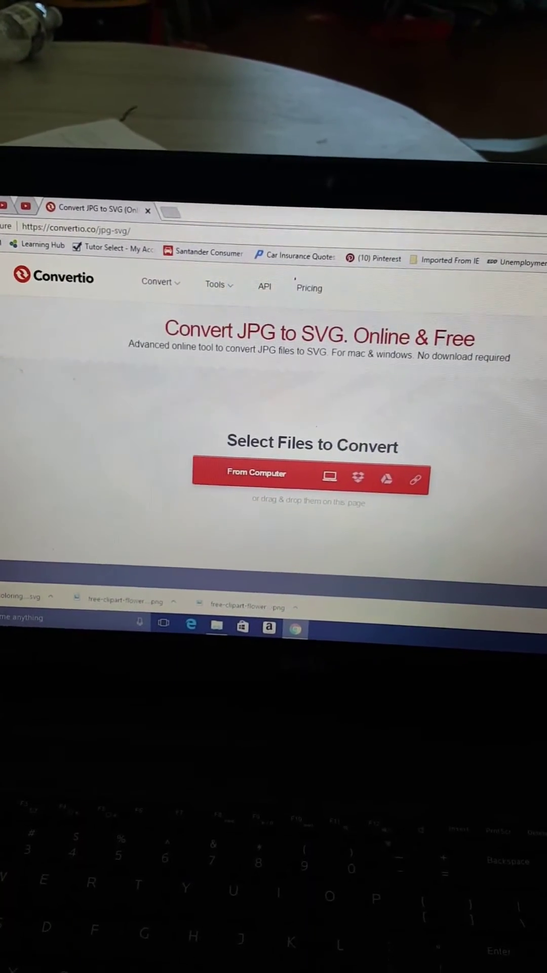
Add the coloring-page JPG from the computer and bring up the vector output formats.
left_click(161, 291)
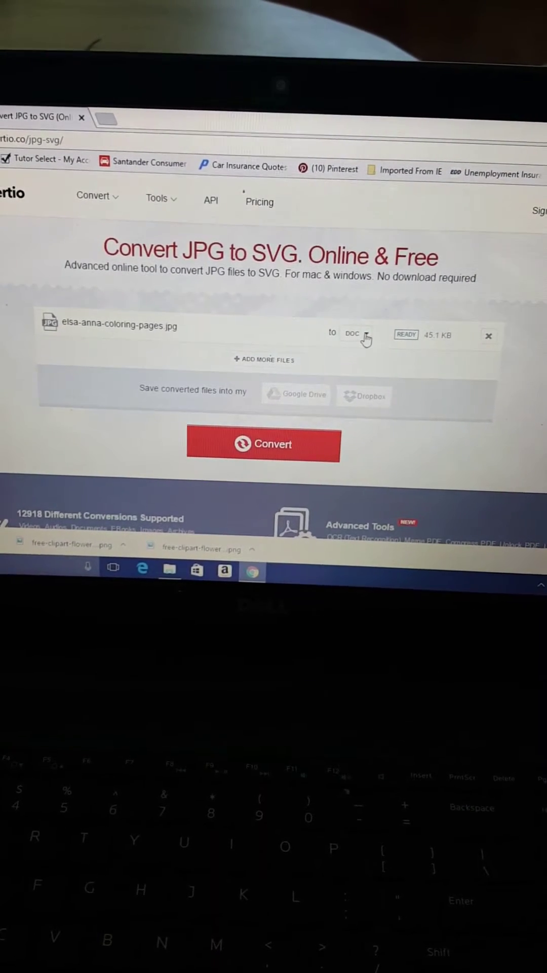
mouse_move(250, 511)
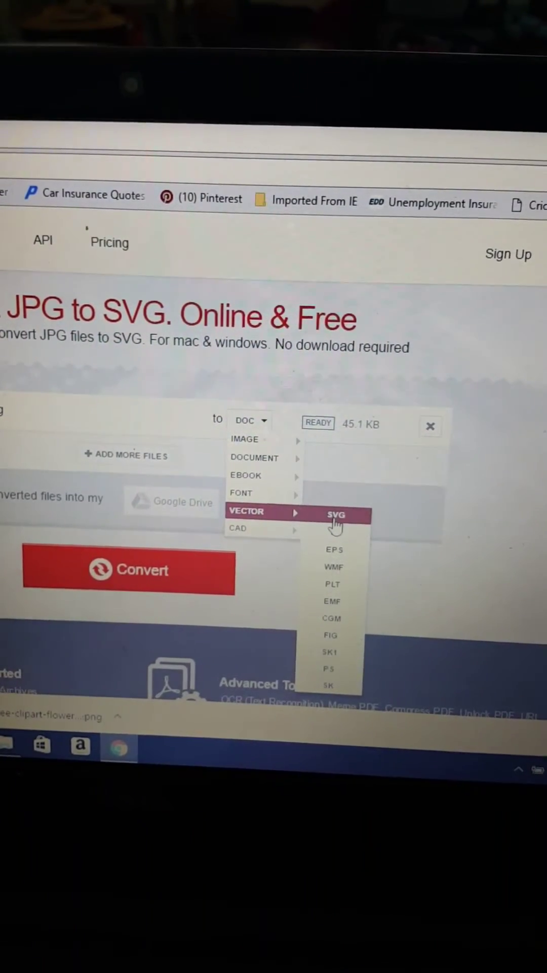
Set the output format to SVG and convert elsa-anna-coloring-pages.jpg.
left_click(336, 517)
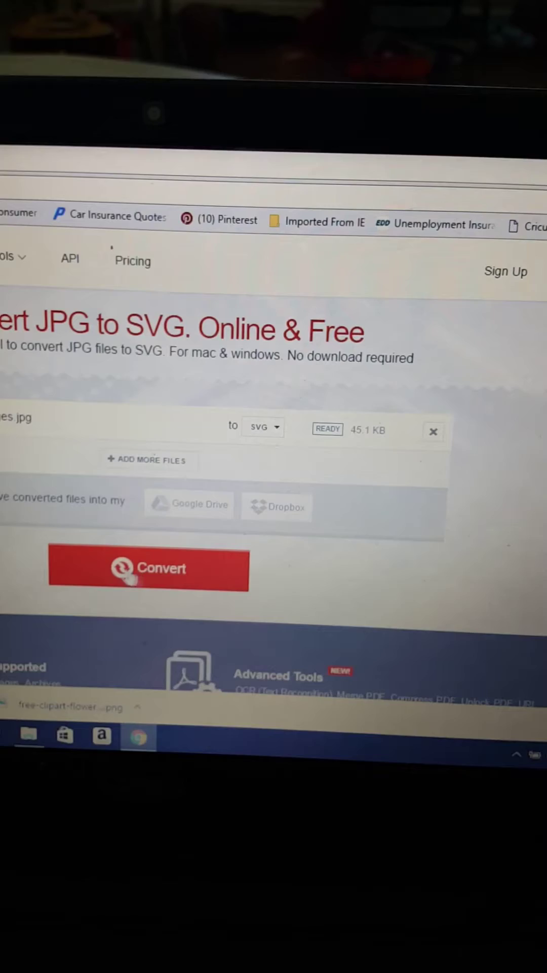
left_click(129, 578)
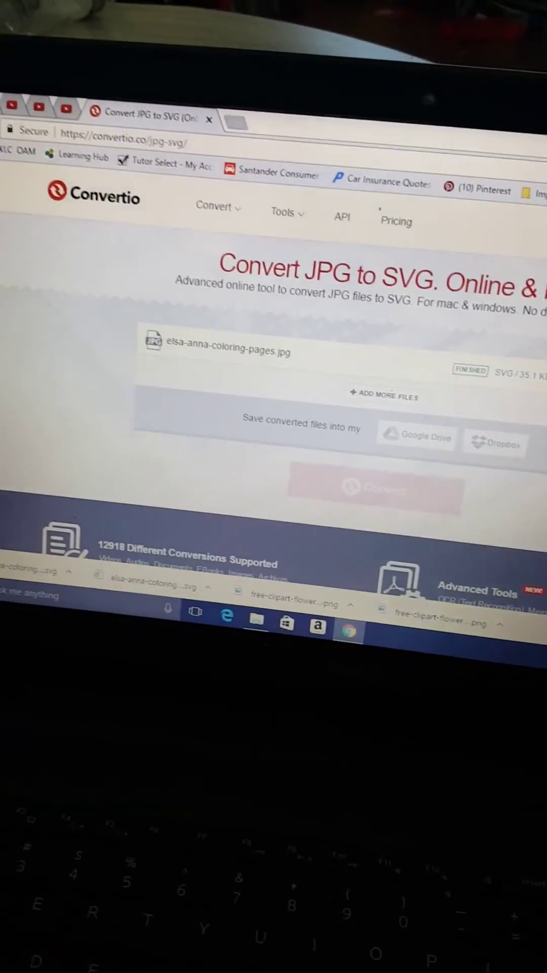
Download the finished 35.1 KB Elsa and Anna SVG.
left_click(64, 585)
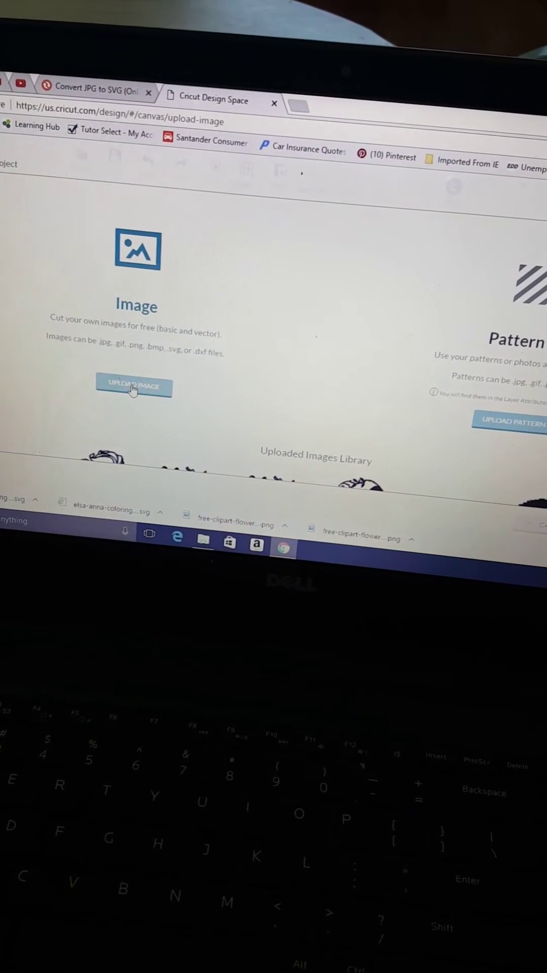
Start a new image upload in Cricut Design Space.
left_click(176, 388)
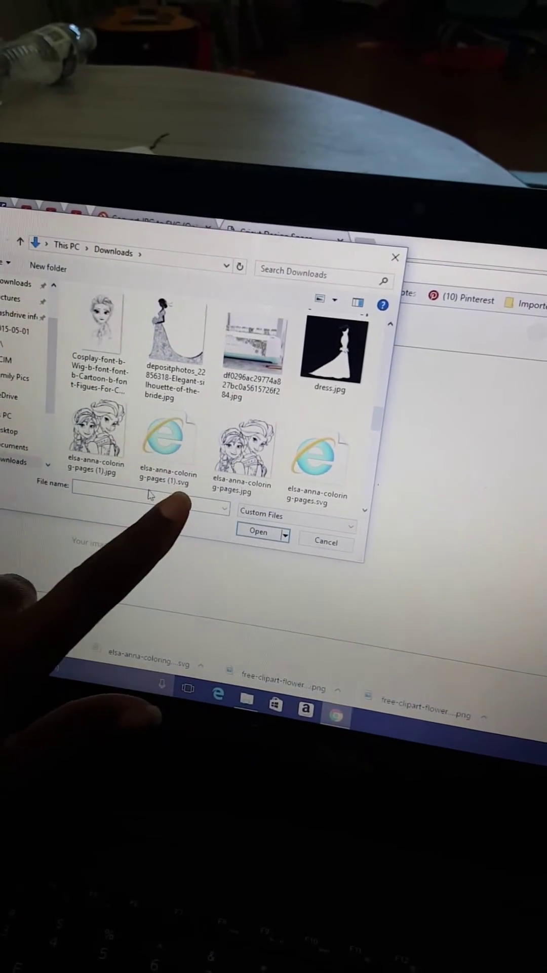
Select 'elsa-anna-coloring-pages (1).svg' from Downloads for upload.
left_click(166, 441)
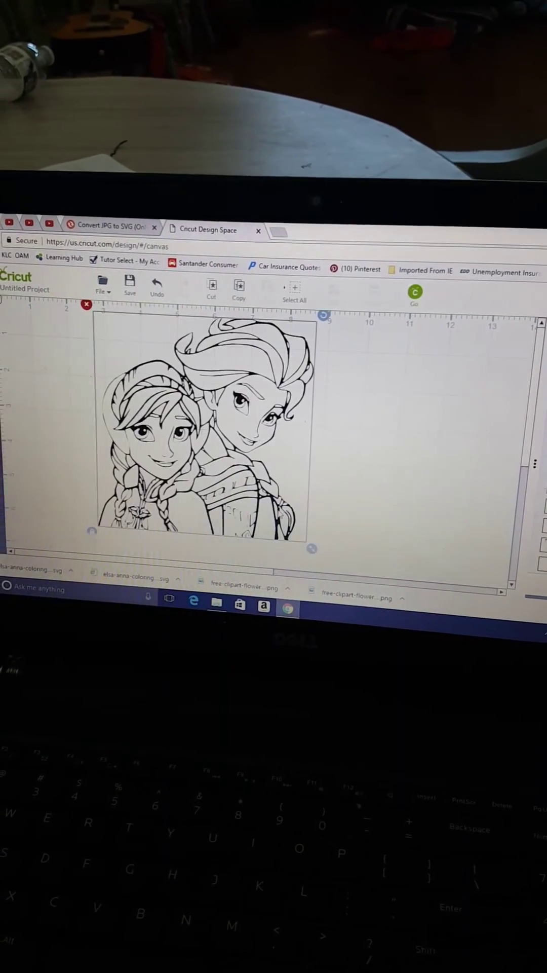
Reposition the Elsa and Anna image on the canvas, then return to the Convertio tab.
mouse_move(247, 445)
left_mouse_down()
mouse_move(287, 466)
mouse_move(244, 441)
left_mouse_up()
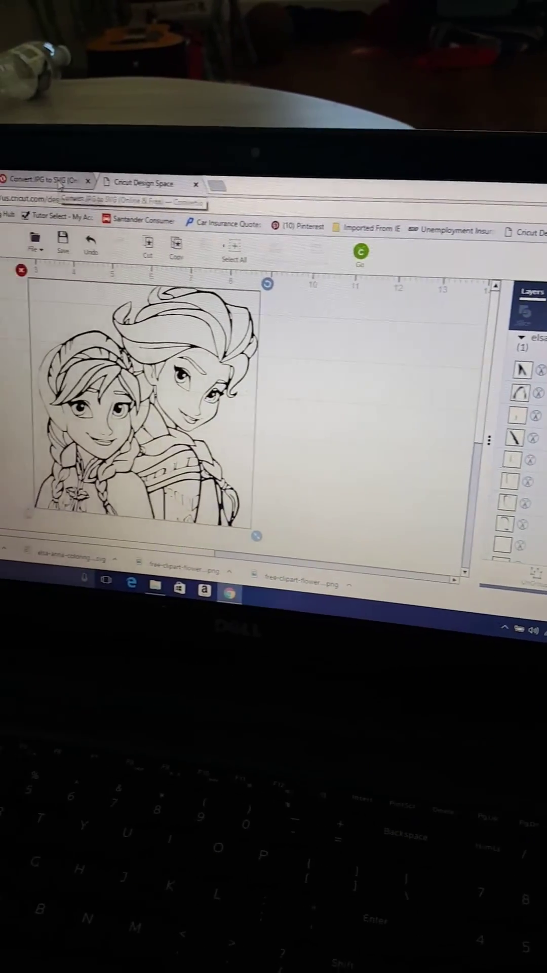
left_click(7, 184)
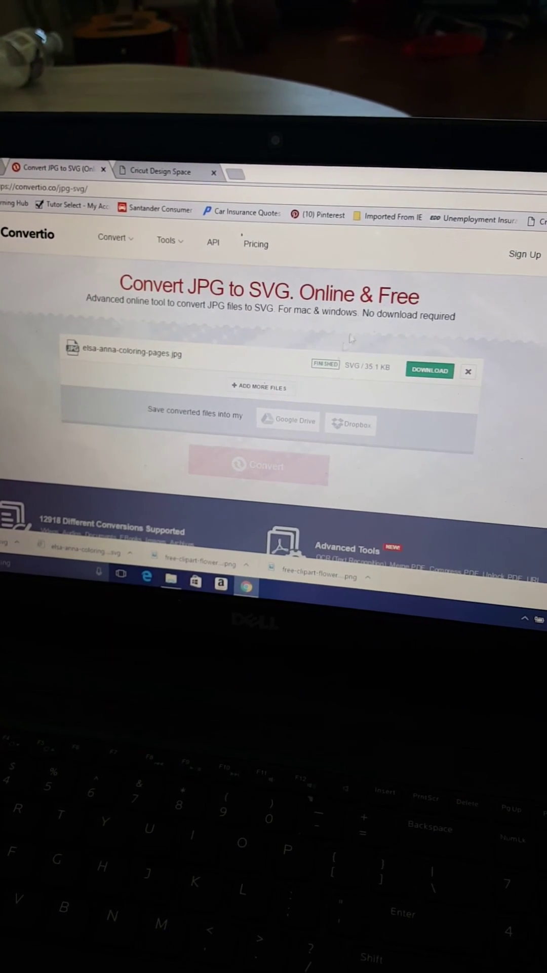